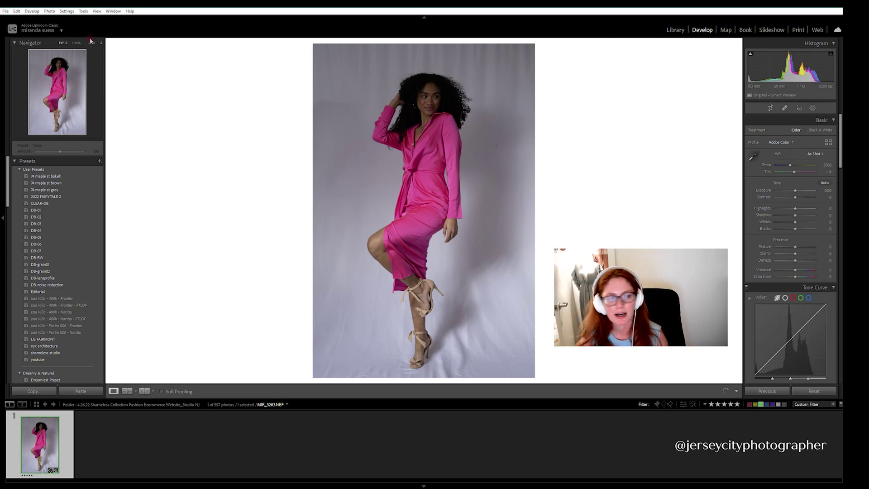
Look through the program's version and licensing information in the About window, and close it.
click(129, 11)
click(174, 135)
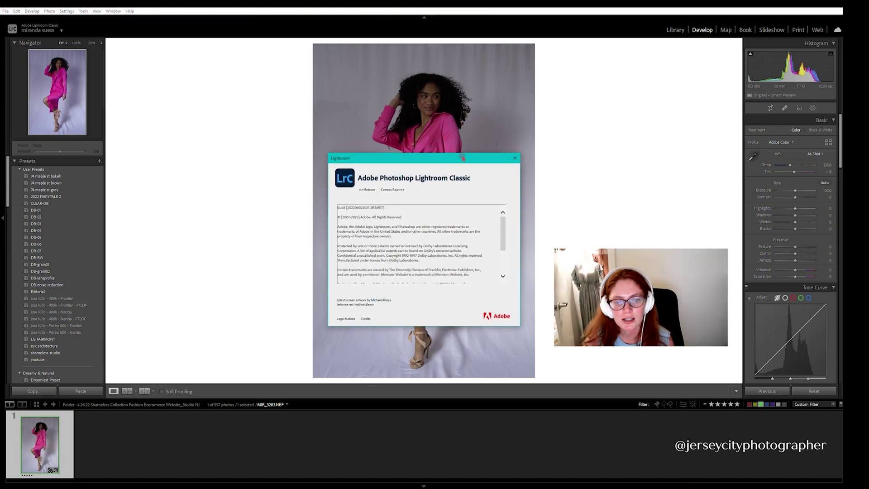
drag(454, 158, 500, 110)
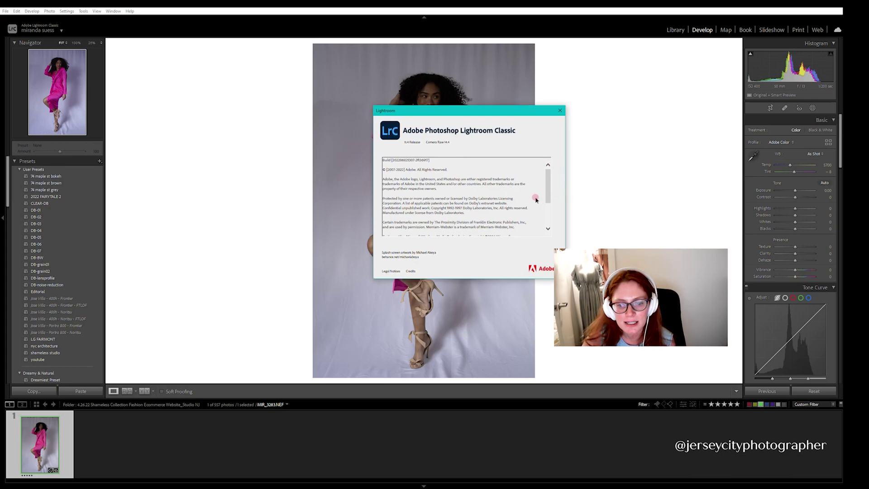
drag(547, 188, 550, 210)
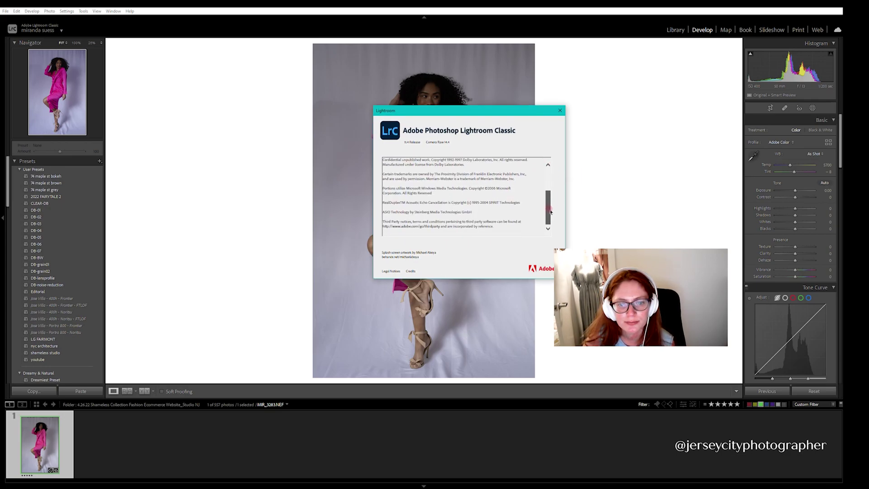
click(560, 111)
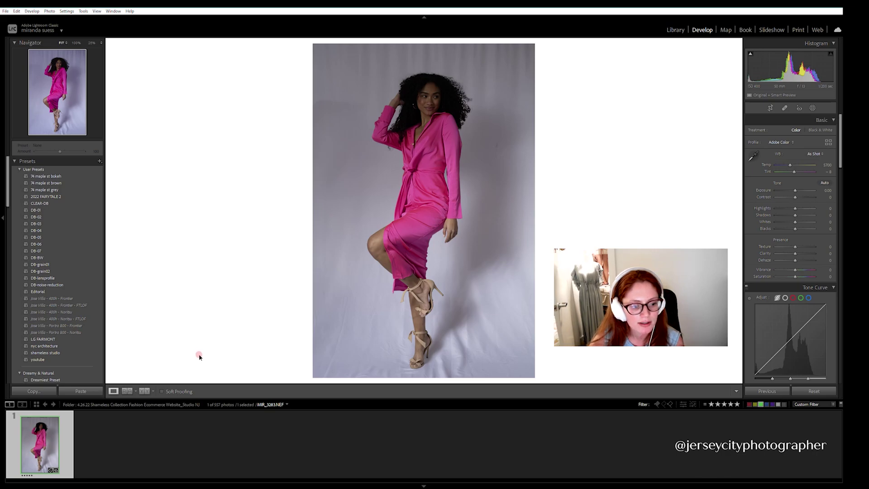
Apply the "shameless studio" preset, compare it with the original photo, and set the overall exposure to +0.35.
click(92, 352)
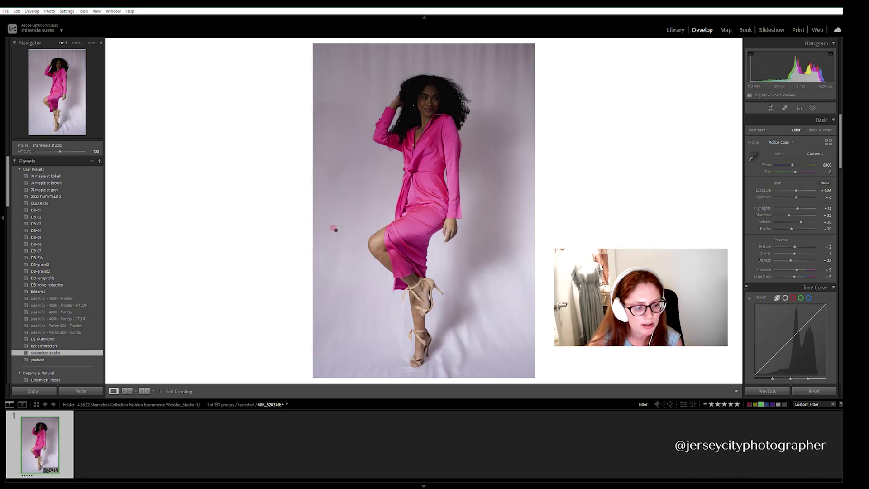
click(144, 389)
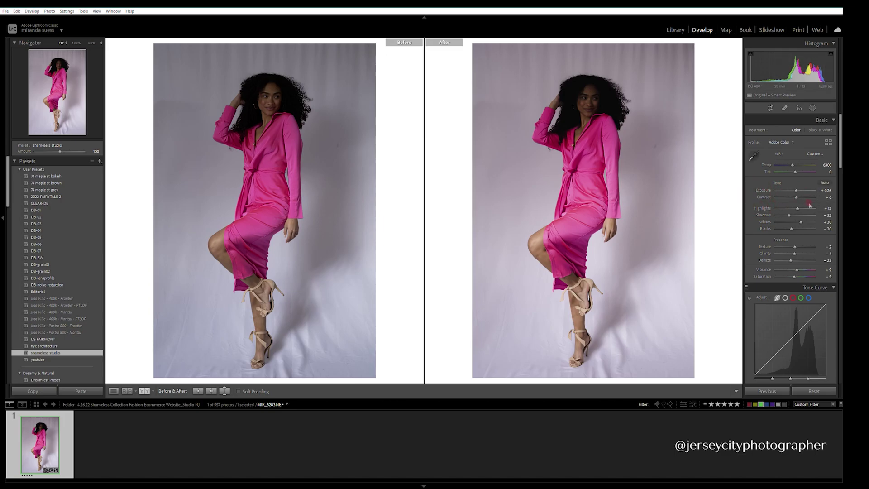
click(117, 391)
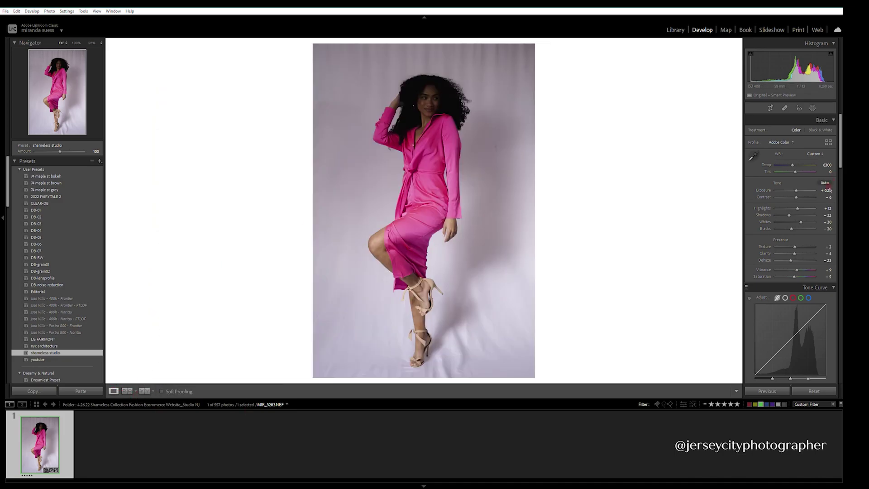
drag(795, 190, 797, 192)
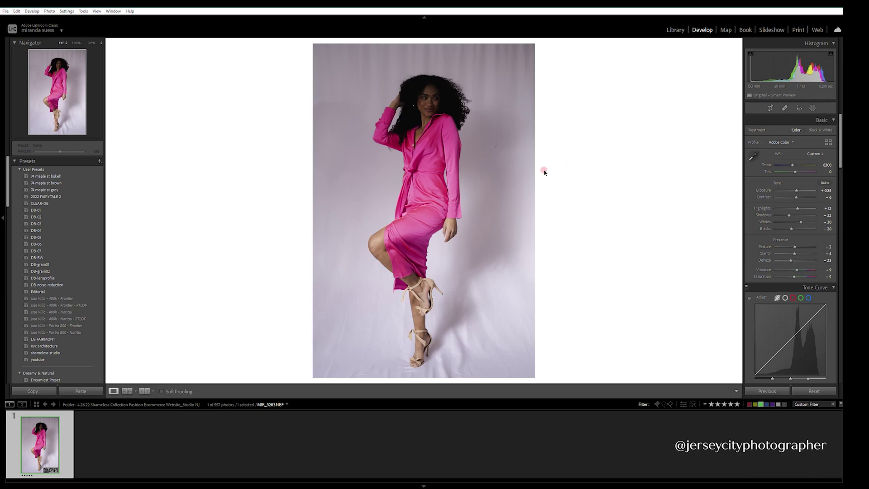
Create a Select Subject mask on the model with exposure 0.64, highlights −14 and shadows 26.
click(812, 109)
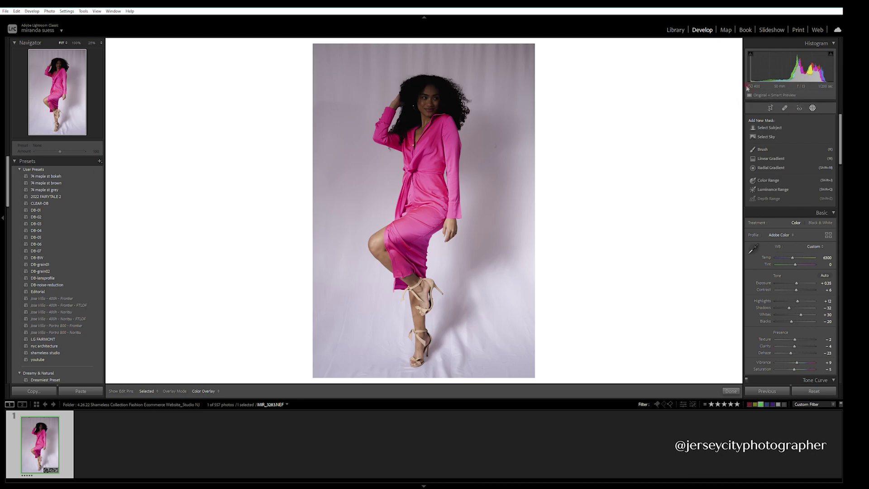
click(766, 129)
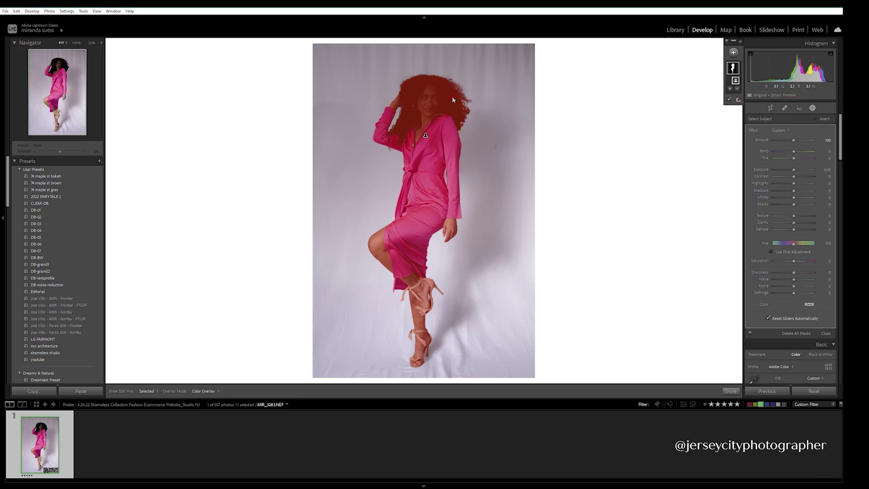
click(794, 170)
drag(794, 170, 799, 172)
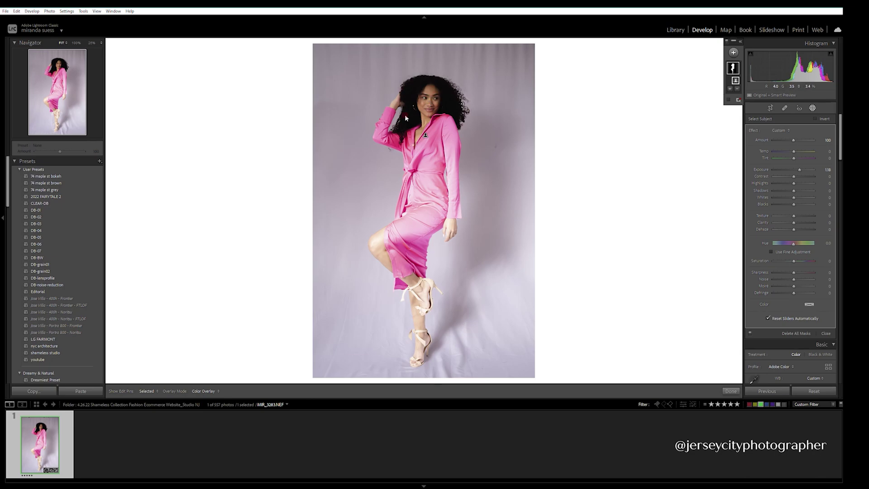
drag(799, 171, 797, 172)
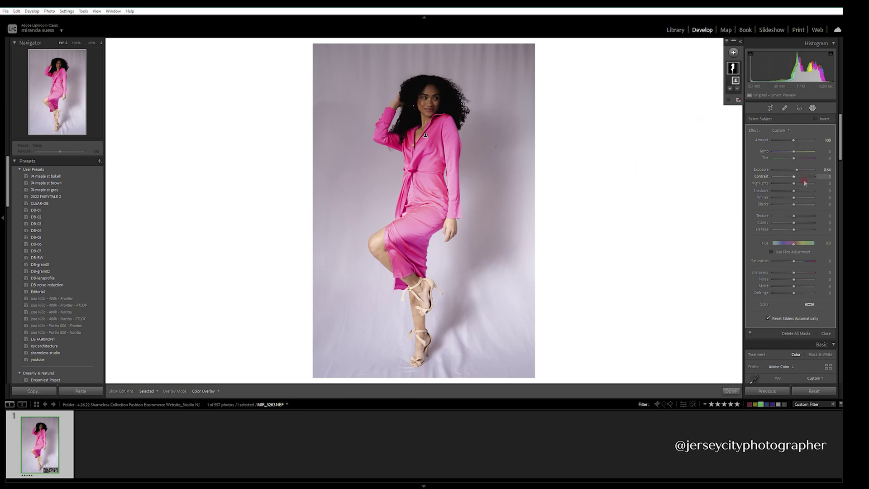
mouse_move(794, 191)
mouse_down()
mouse_move(804, 194)
mouse_move(793, 185)
mouse_up()
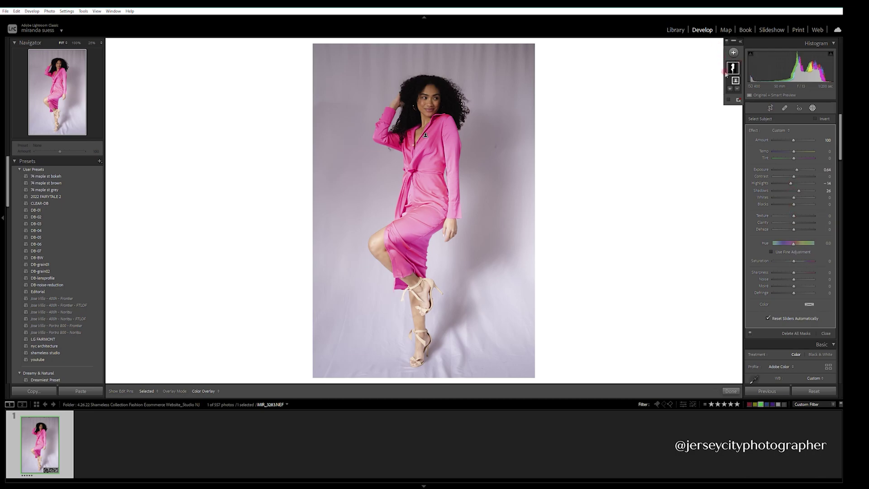
Partially subtract the dress and legs from the subject mask with a brush at size 7.0, feather 100, flow 71 and density 38.
click(737, 88)
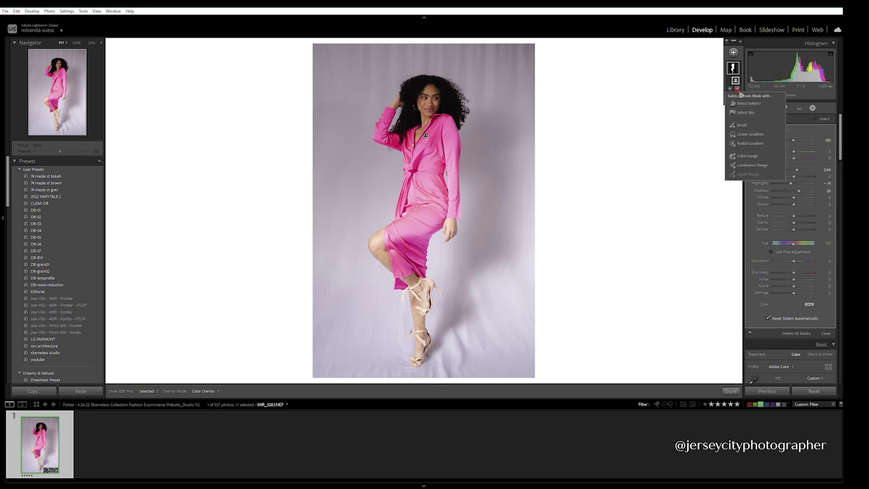
click(741, 125)
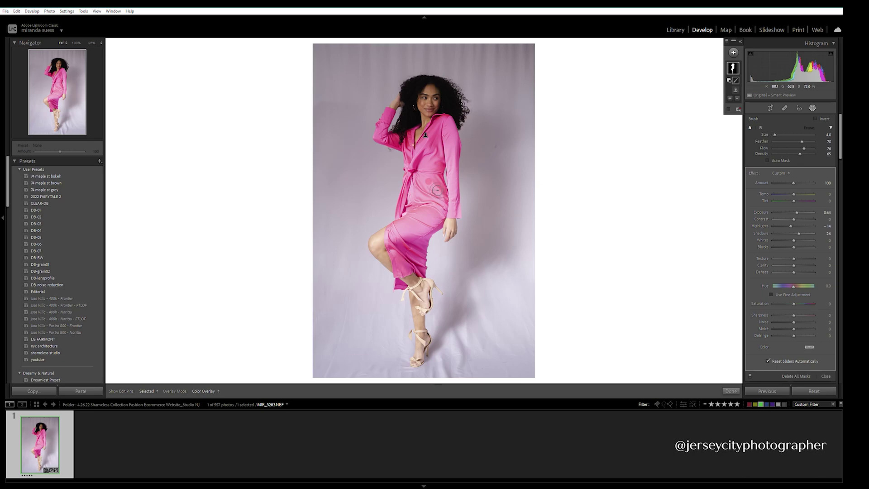
scroll(437, 190, up, 2)
click(803, 149)
key(h)
mouse_move(409, 187)
mouse_down()
mouse_move(407, 210)
mouse_move(411, 168)
mouse_move(427, 230)
mouse_move(406, 228)
mouse_up()
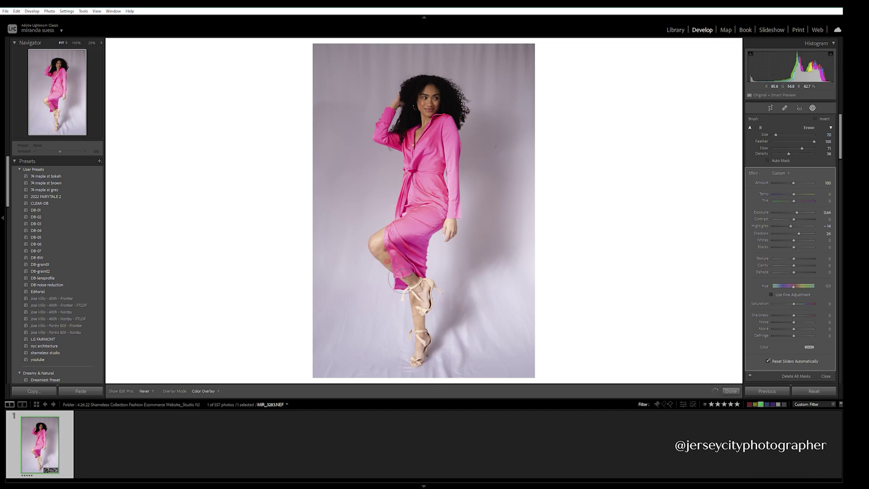
mouse_move(424, 324)
mouse_down()
mouse_move(415, 366)
mouse_move(432, 270)
mouse_move(417, 349)
mouse_move(405, 258)
mouse_move(445, 261)
mouse_move(450, 212)
mouse_move(441, 164)
mouse_move(415, 248)
mouse_up()
mouse_move(406, 167)
mouse_down()
mouse_move(390, 207)
mouse_move(410, 223)
mouse_move(393, 164)
mouse_move(396, 178)
mouse_move(381, 156)
mouse_move(410, 191)
mouse_move(434, 190)
mouse_move(386, 242)
mouse_move(376, 273)
mouse_move(391, 236)
mouse_move(366, 246)
mouse_move(407, 296)
mouse_move(412, 339)
mouse_move(431, 359)
mouse_move(419, 352)
mouse_move(436, 320)
mouse_move(425, 300)
mouse_move(434, 335)
mouse_move(373, 244)
mouse_move(397, 257)
mouse_move(386, 265)
mouse_move(355, 239)
mouse_move(392, 254)
mouse_up()
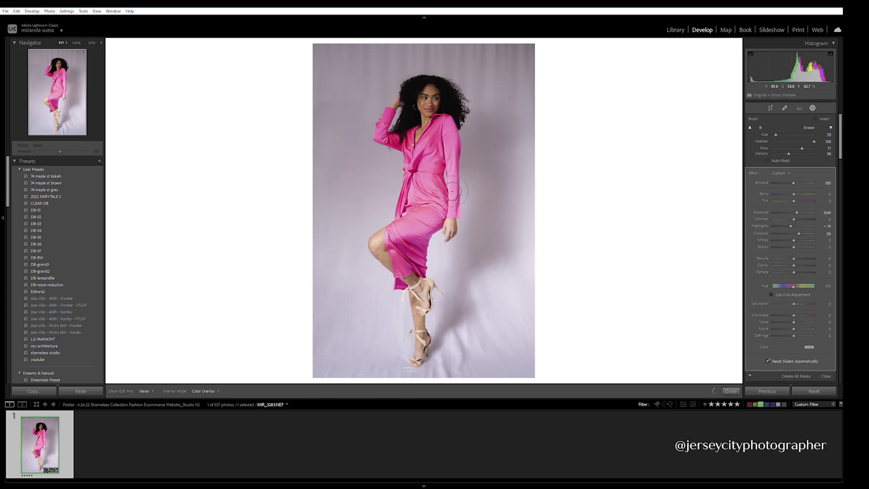
mouse_move(452, 191)
mouse_down()
mouse_move(391, 235)
mouse_move(463, 203)
mouse_move(381, 278)
mouse_move(444, 319)
mouse_move(421, 256)
mouse_up()
mouse_move(430, 153)
mouse_down()
mouse_move(403, 186)
mouse_move(392, 159)
mouse_move(419, 225)
mouse_move(367, 253)
mouse_move(407, 250)
mouse_move(424, 310)
mouse_move(410, 337)
mouse_move(427, 319)
mouse_move(441, 326)
mouse_move(406, 293)
mouse_move(433, 302)
mouse_move(404, 288)
mouse_move(372, 248)
mouse_move(435, 345)
mouse_move(421, 359)
mouse_move(415, 305)
mouse_move(415, 335)
mouse_up()
key(h)
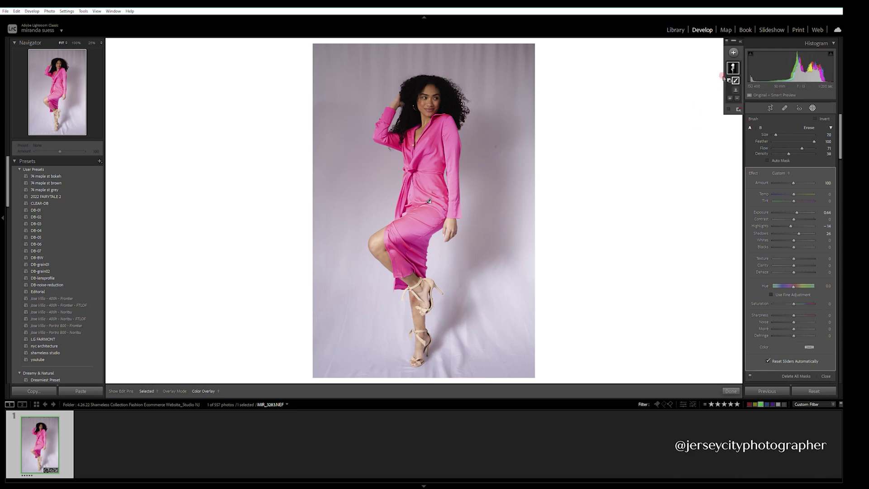
Check the mask coverage and subtract more of the raised knee, lower legs and shoes at brush density 79.
mouse_move(737, 73)
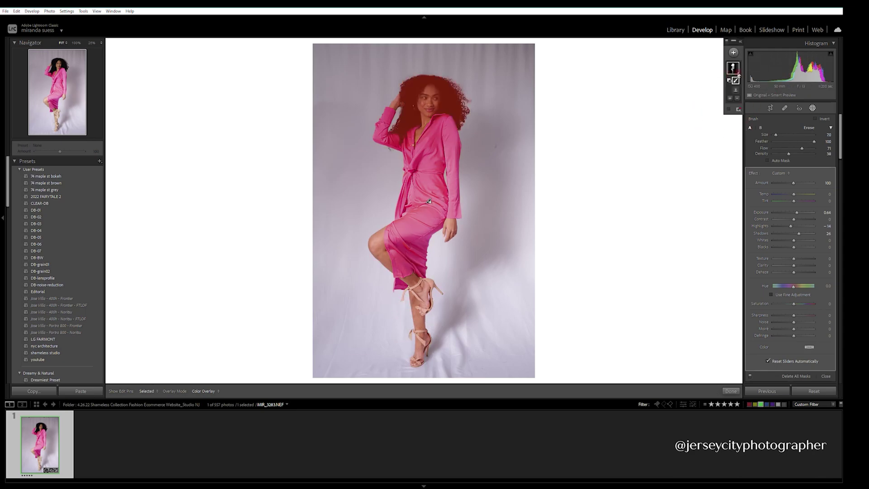
click(804, 154)
key(h)
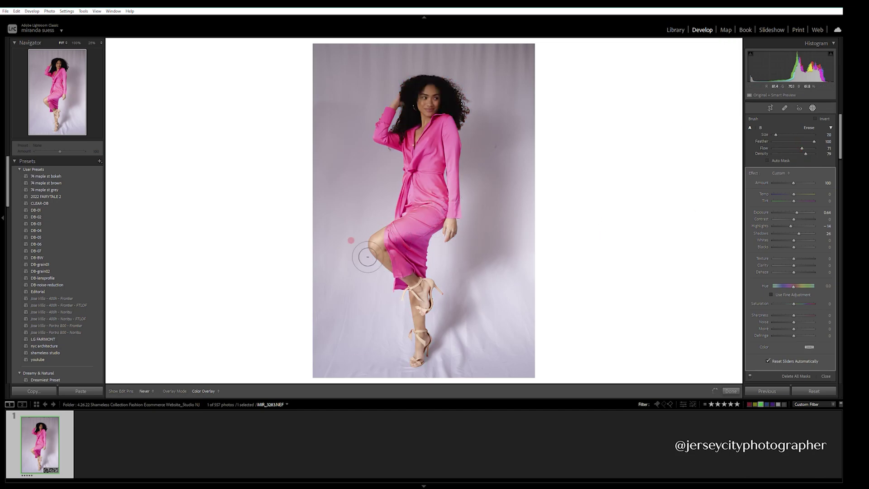
mouse_move(367, 256)
mouse_down()
mouse_move(426, 204)
mouse_move(414, 179)
mouse_move(409, 256)
mouse_move(385, 242)
mouse_move(439, 264)
mouse_move(409, 357)
mouse_move(438, 271)
mouse_move(417, 323)
mouse_move(405, 253)
mouse_move(369, 229)
mouse_up()
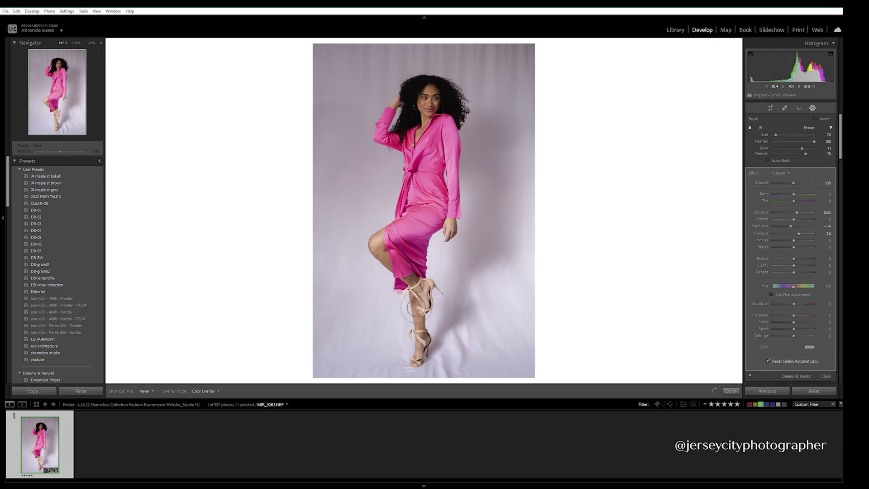
drag(421, 304, 446, 375)
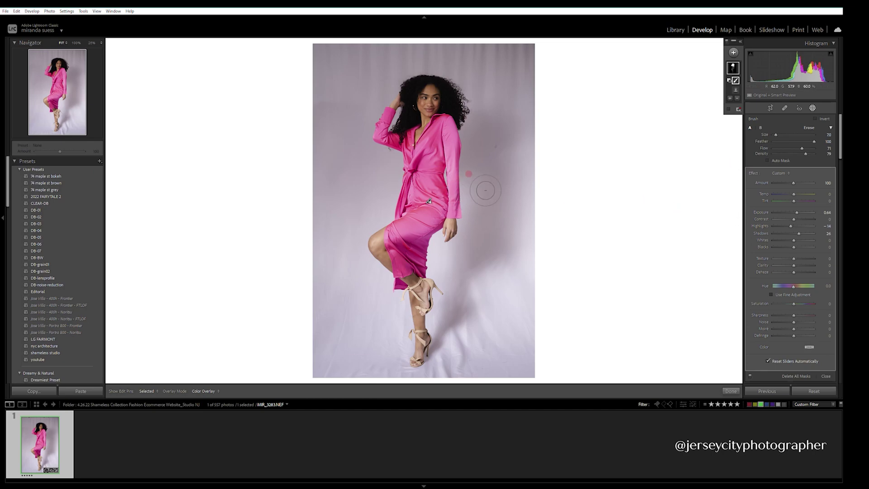
Add a second Select Subject mask and invert it to cover the backdrop.
mouse_move(732, 83)
click(733, 53)
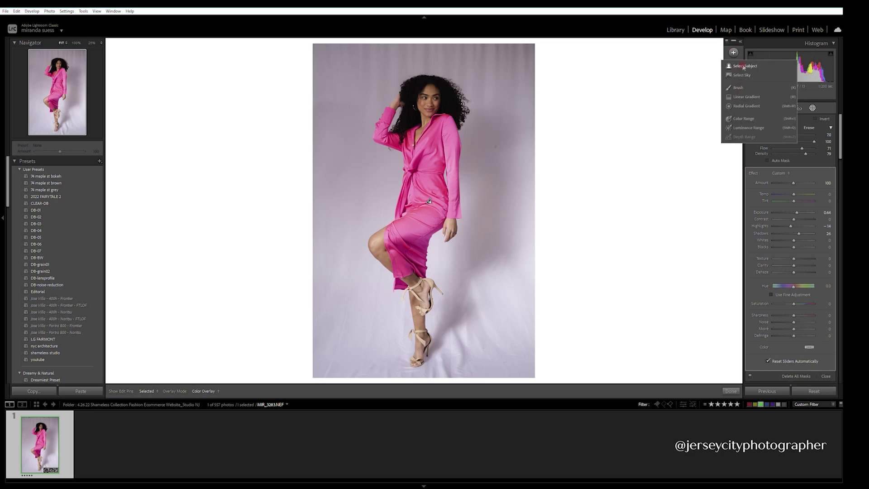
click(743, 67)
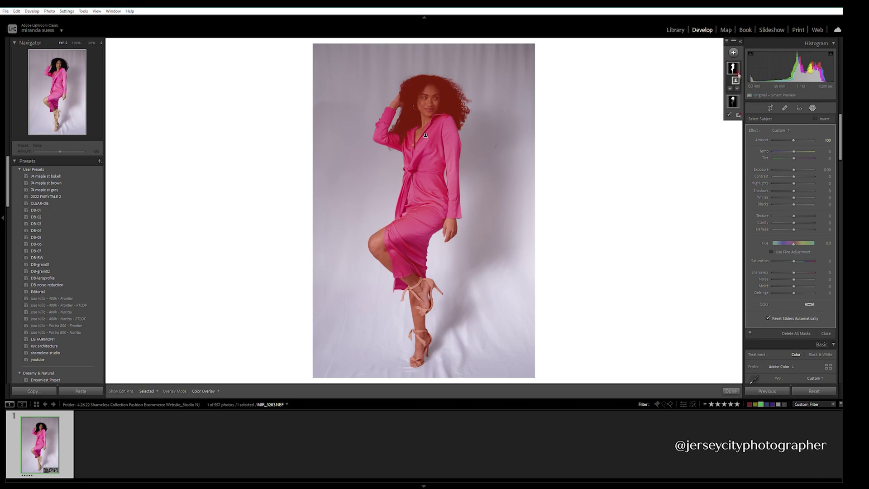
right_click(738, 68)
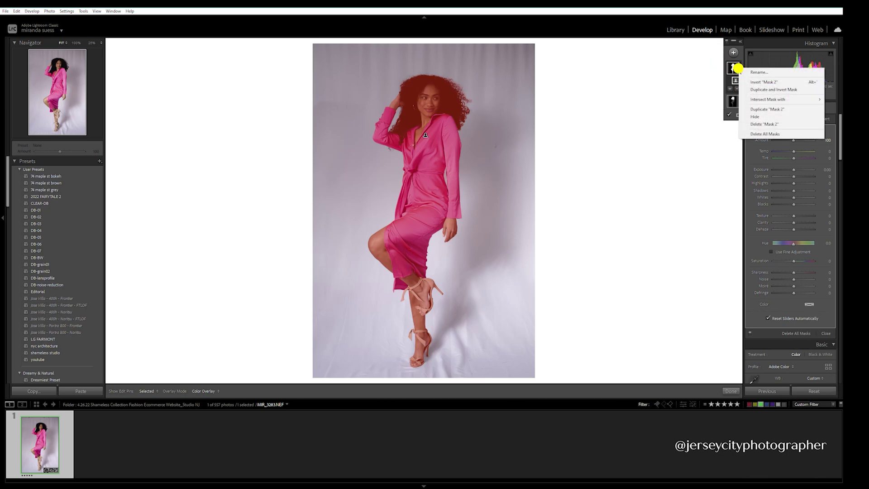
click(764, 82)
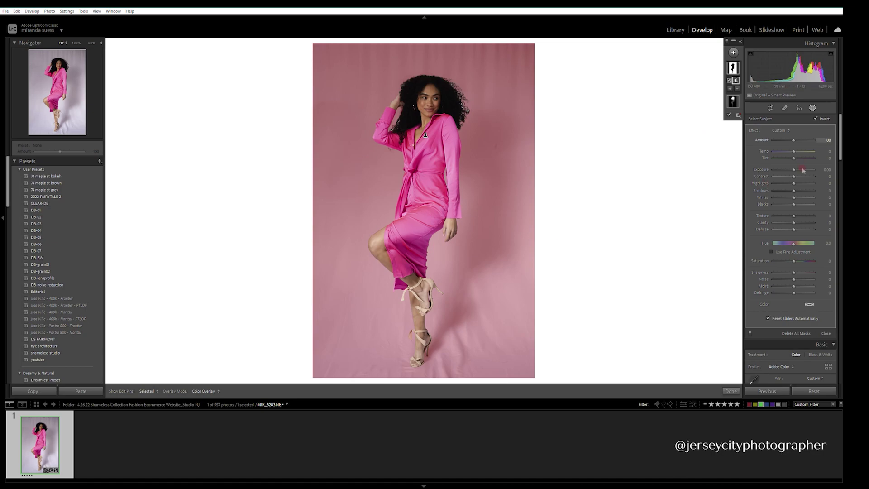
Brighten the backdrop mask with exposure 1.51, highlights −36, shadows 26 and whites −14.
drag(793, 169, 814, 170)
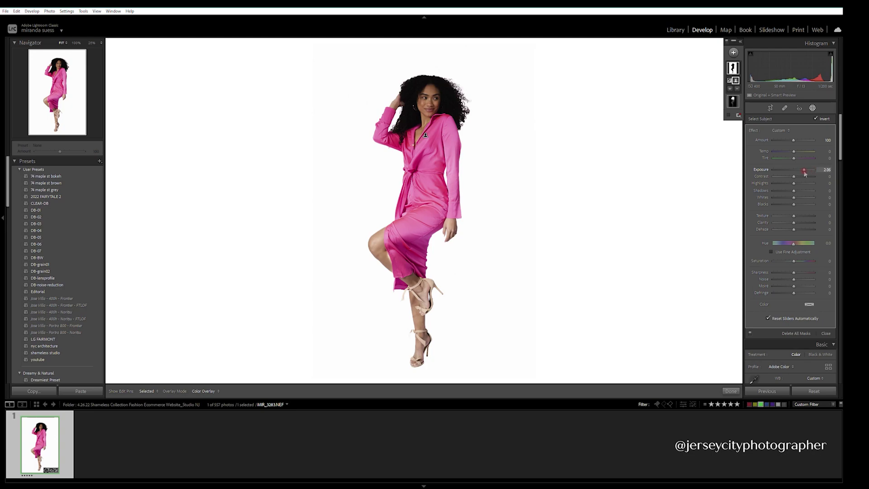
mouse_move(804, 174)
mouse_down()
mouse_move(795, 183)
mouse_move(806, 186)
mouse_up()
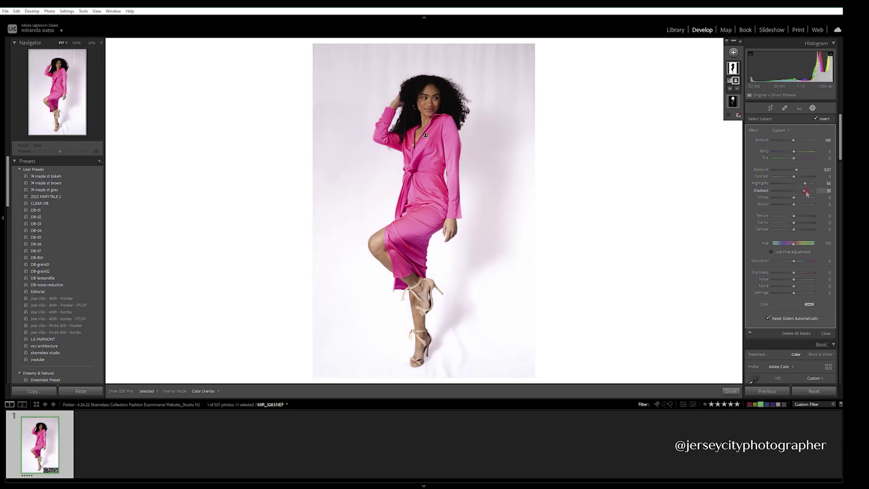
drag(795, 192, 800, 172)
click(786, 183)
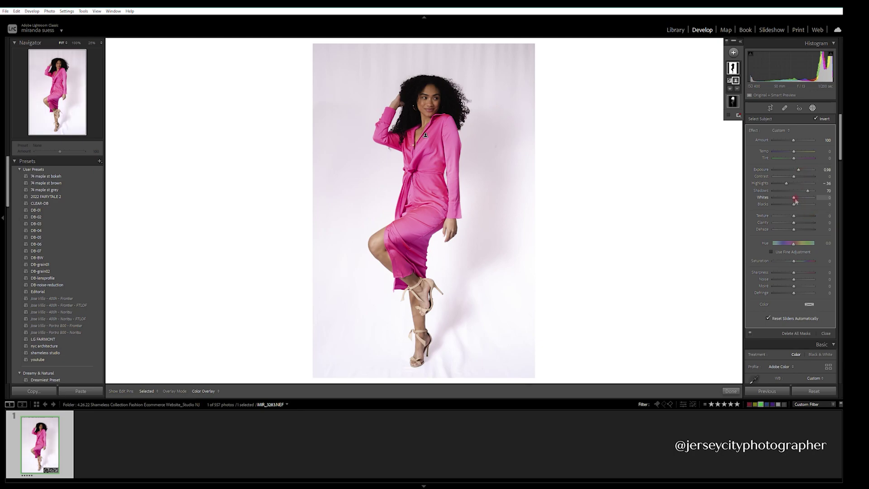
mouse_move(795, 199)
mouse_down()
mouse_move(803, 198)
mouse_move(791, 200)
mouse_up()
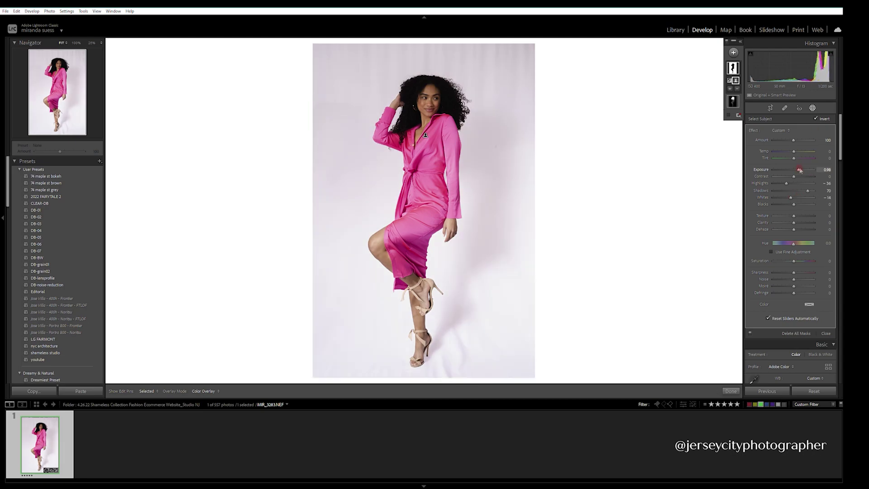
drag(800, 170, 799, 192)
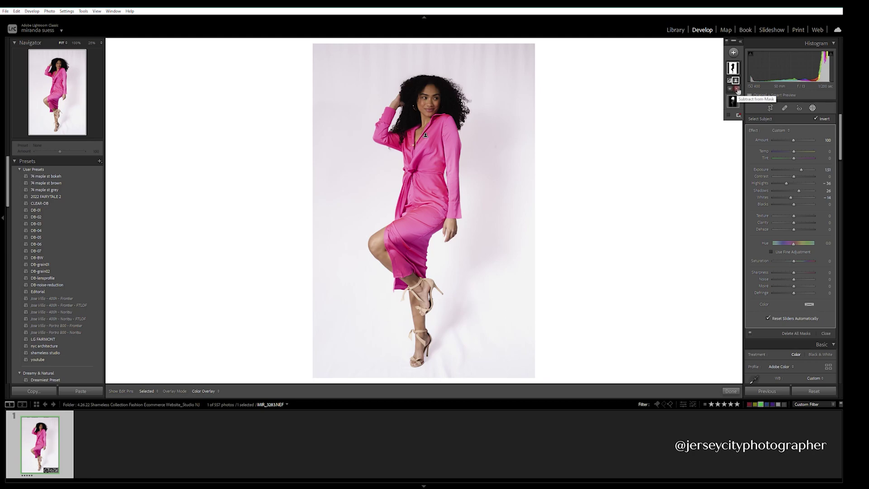
click(737, 89)
click(742, 124)
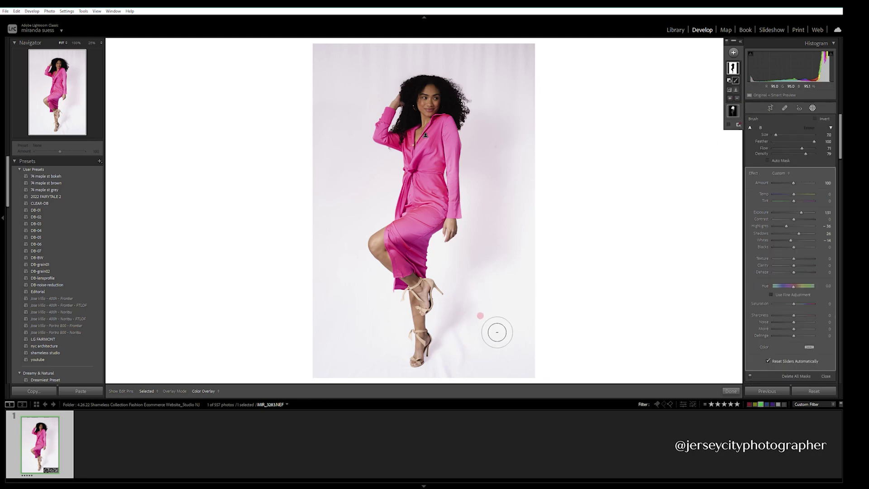
mouse_move(494, 330)
mouse_down()
mouse_move(490, 371)
mouse_move(465, 345)
mouse_move(452, 352)
mouse_move(435, 388)
mouse_up()
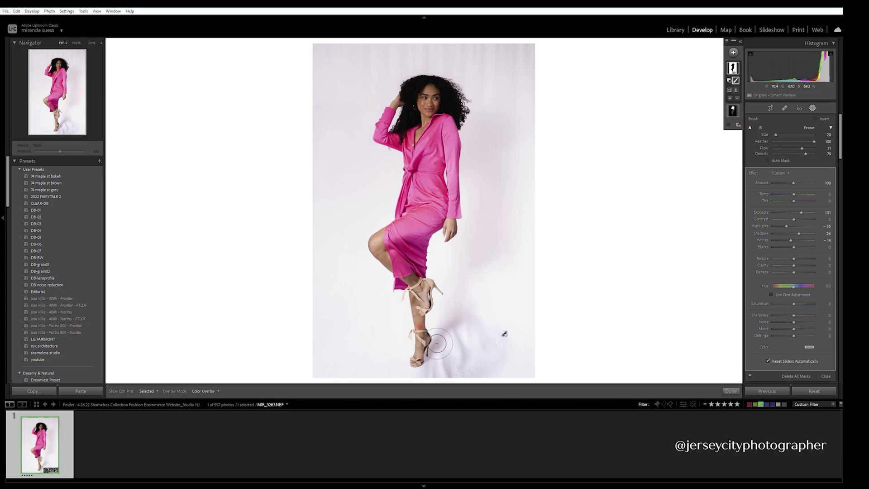
key(ctrl+z)
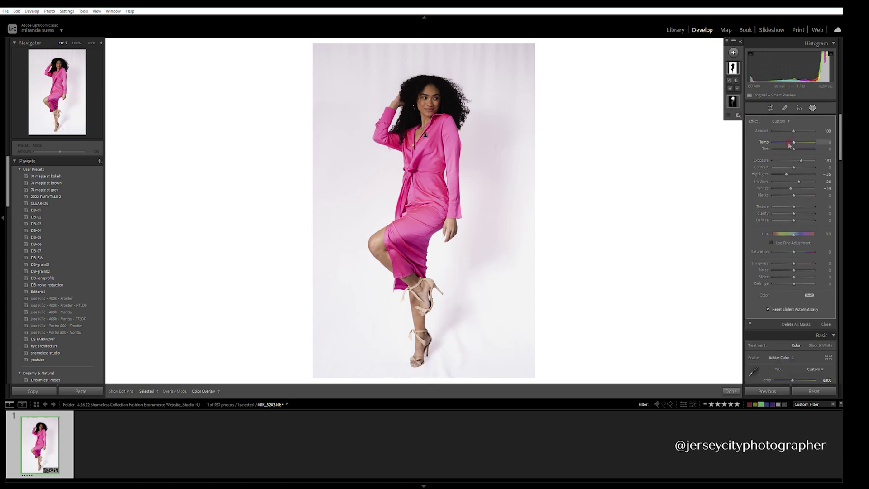
click(713, 95)
click(721, 49)
Partially subtract the lower backdrop around the model's legs from the backdrop mask with a brush at flow 52 and density 33, enlarging it to size 12.0.
click(736, 89)
click(744, 126)
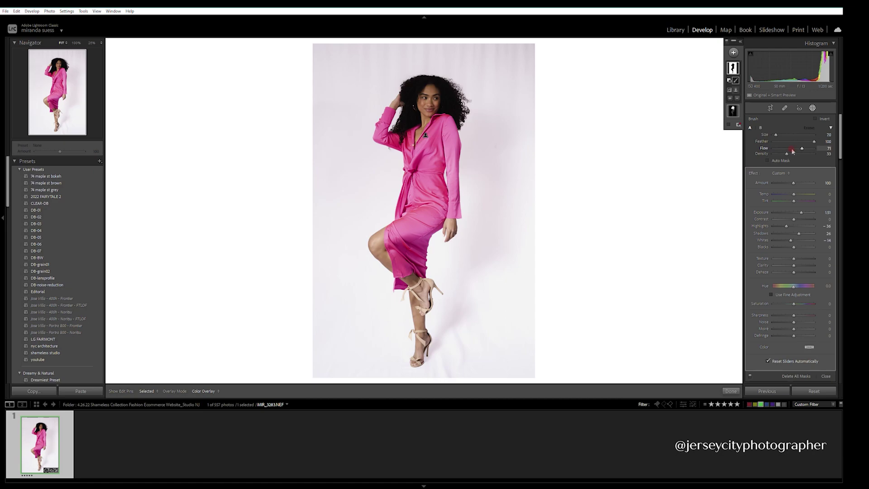
mouse_move(444, 317)
mouse_down()
mouse_move(445, 330)
mouse_move(471, 273)
mouse_up()
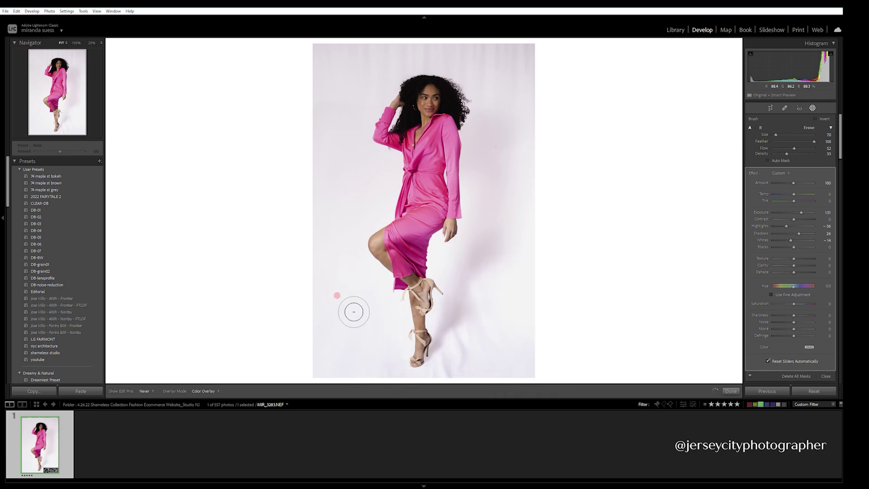
drag(313, 362, 392, 301)
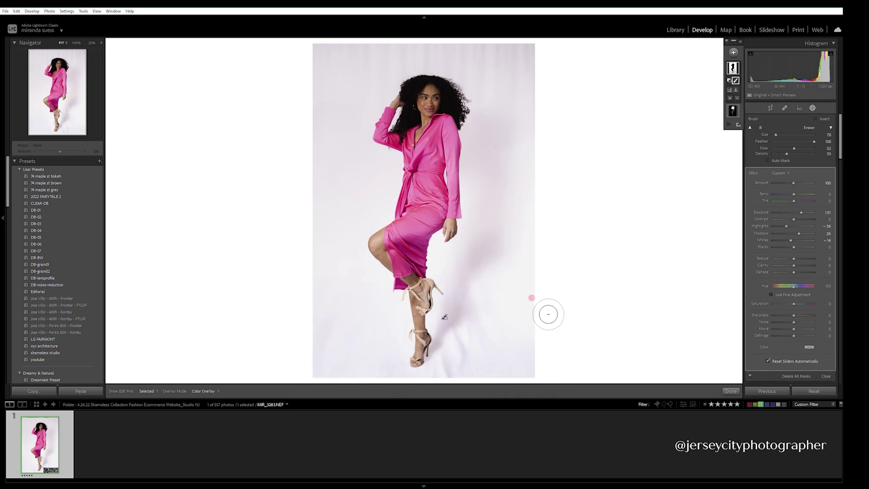
scroll(487, 339, up, 5)
key(h)
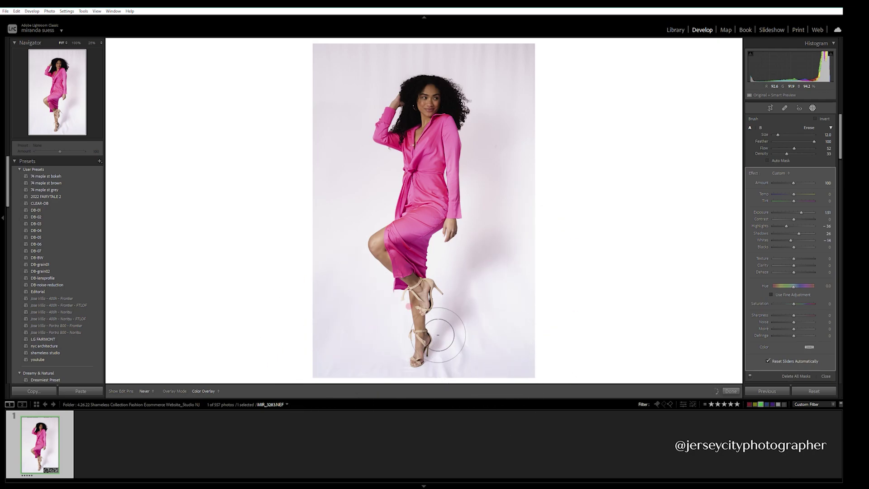
key(h)
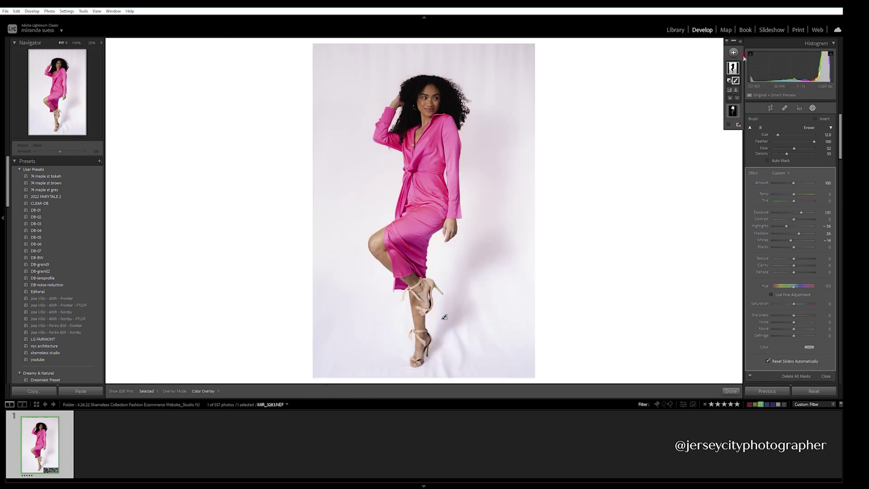
Add a radial gradient mask around the model's head and centre it on her face.
click(733, 53)
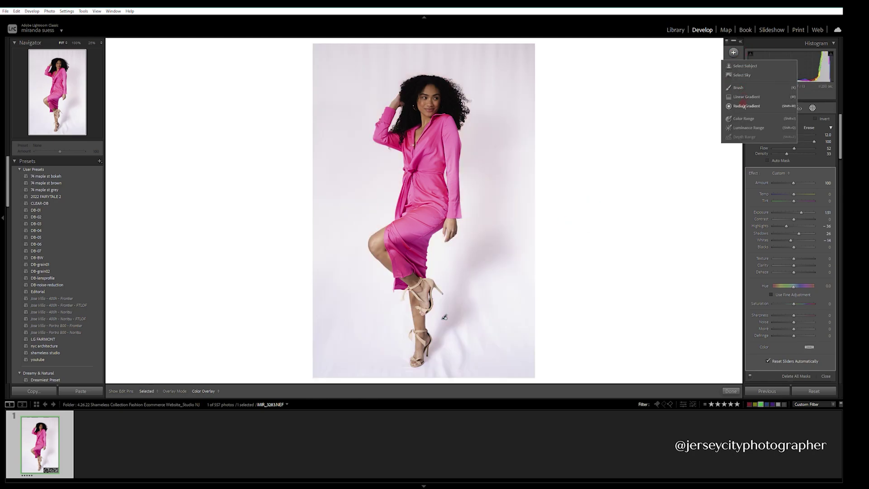
click(744, 106)
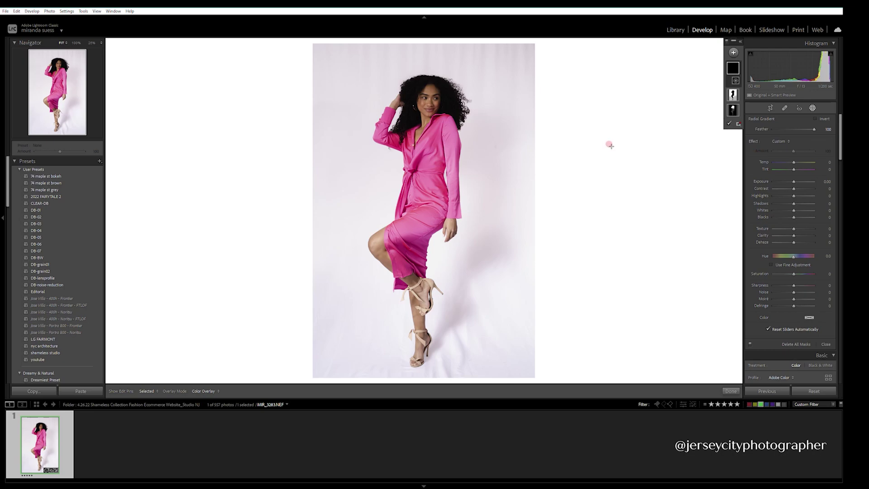
drag(423, 104, 463, 143)
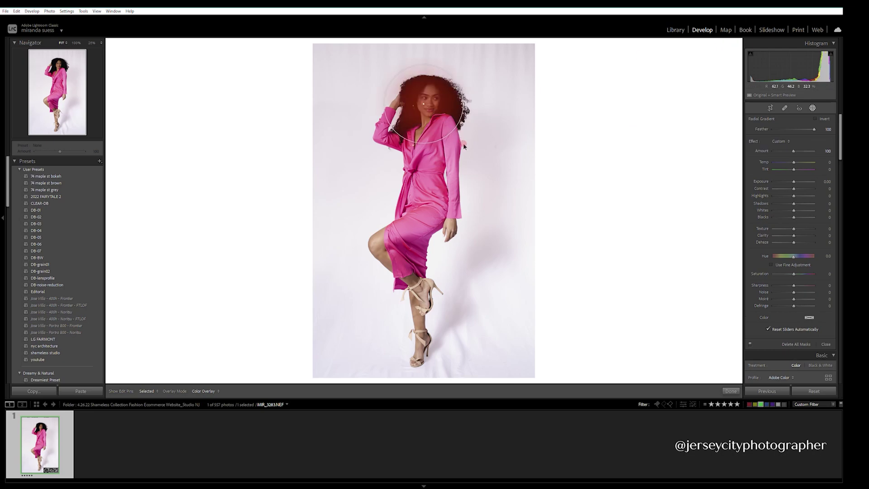
mouse_move(425, 101)
mouse_down()
mouse_move(415, 90)
mouse_move(433, 102)
mouse_up()
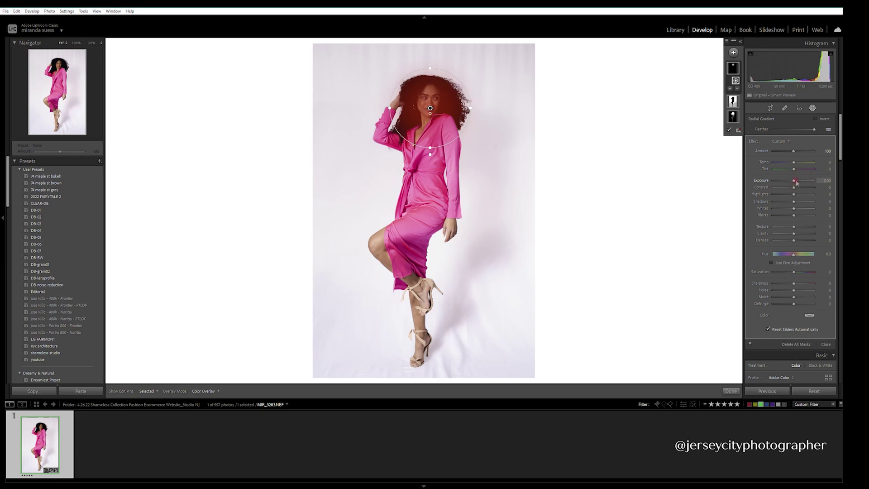
Brighten the face mask with exposure 0.17 and slightly raised highlights, and close masking.
drag(794, 181, 797, 183)
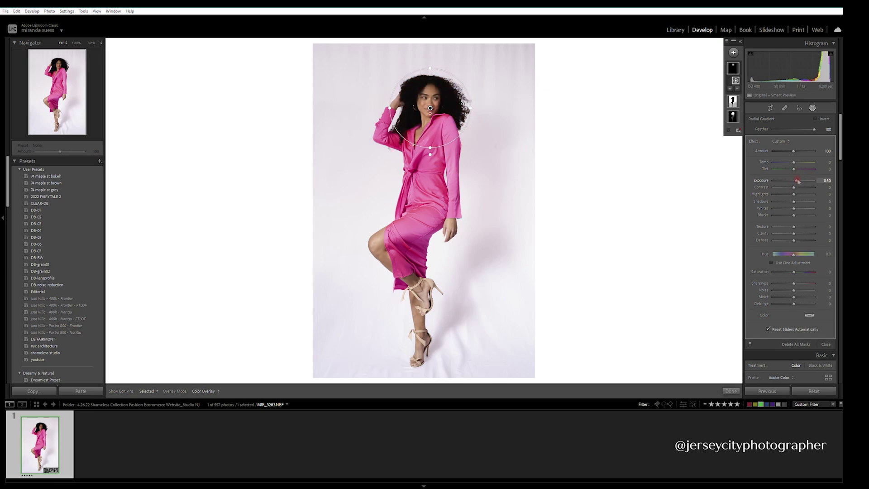
click(799, 195)
drag(796, 180, 795, 182)
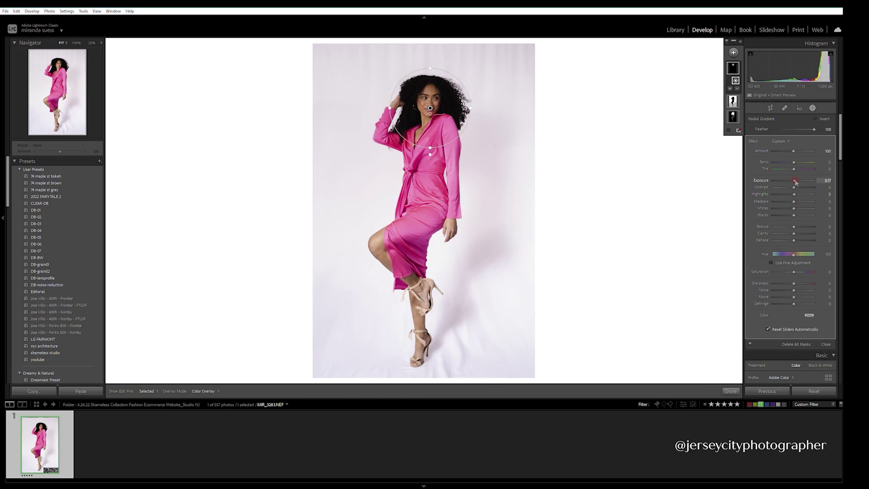
click(731, 391)
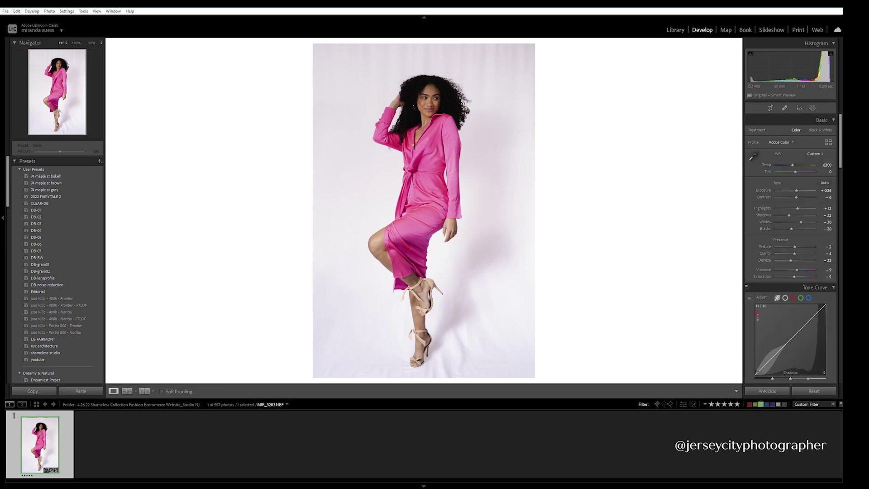
click(625, 44)
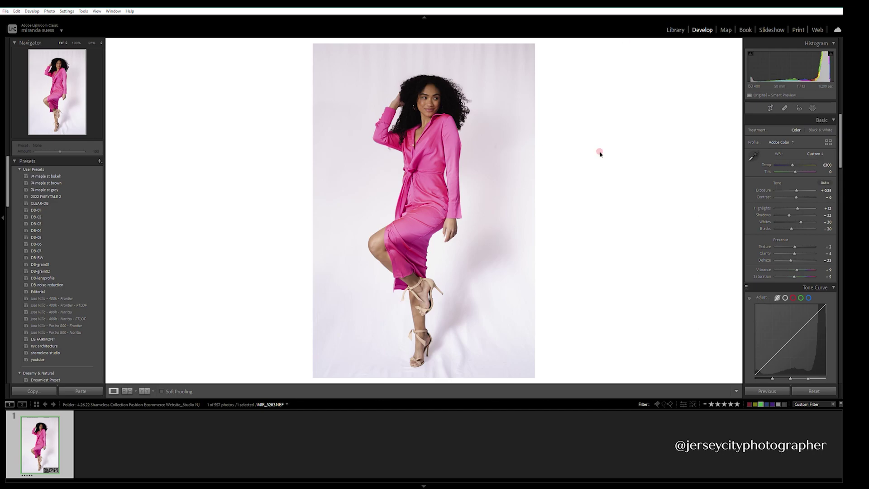
Add a linear gradient mask from the photo's upper edge down to the model's neckline and raise its shadows to 38.
click(812, 109)
click(733, 52)
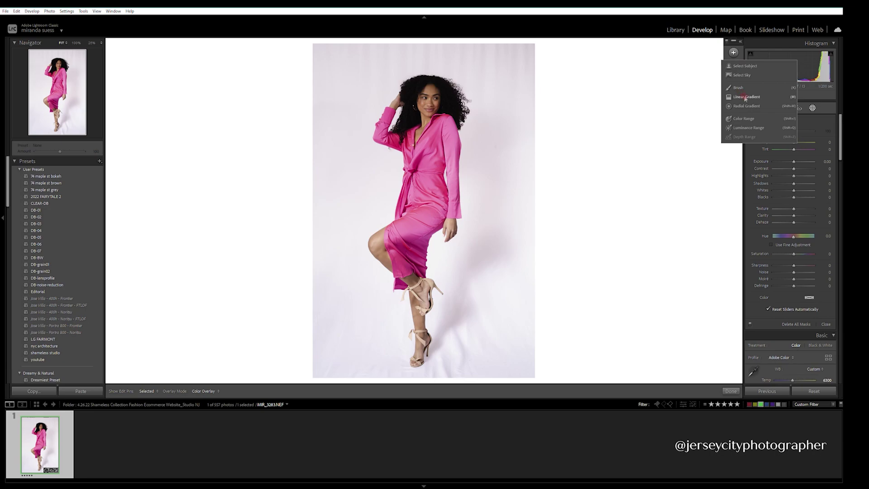
click(746, 97)
drag(427, 55, 429, 124)
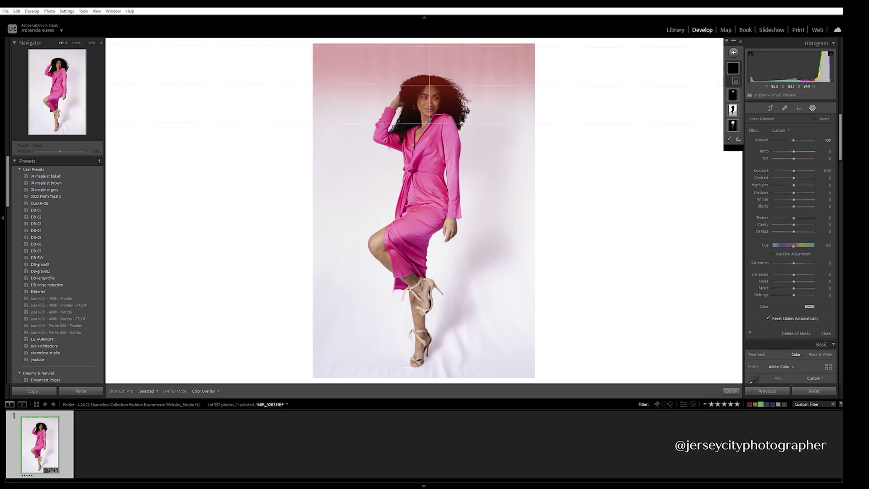
mouse_move(428, 85)
mouse_down()
mouse_move(426, 65)
mouse_move(425, 93)
mouse_up()
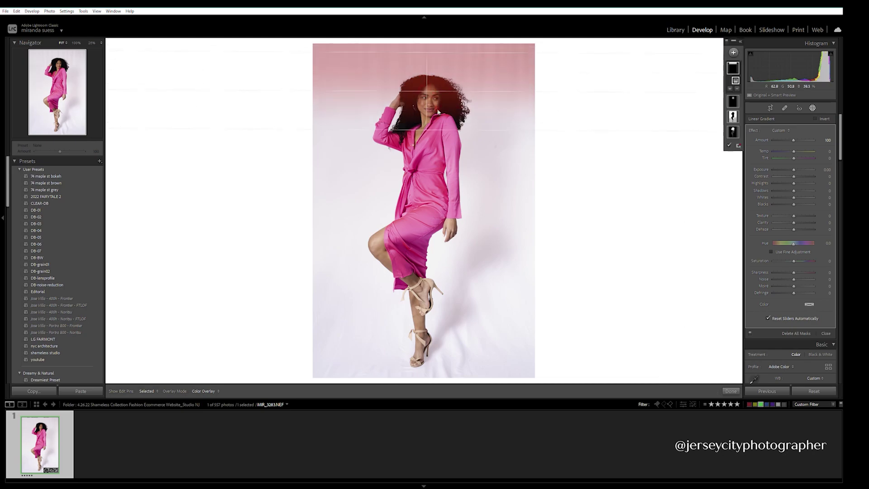
click(424, 49)
mouse_move(426, 51)
mouse_down()
mouse_move(428, 85)
mouse_move(433, 46)
mouse_up()
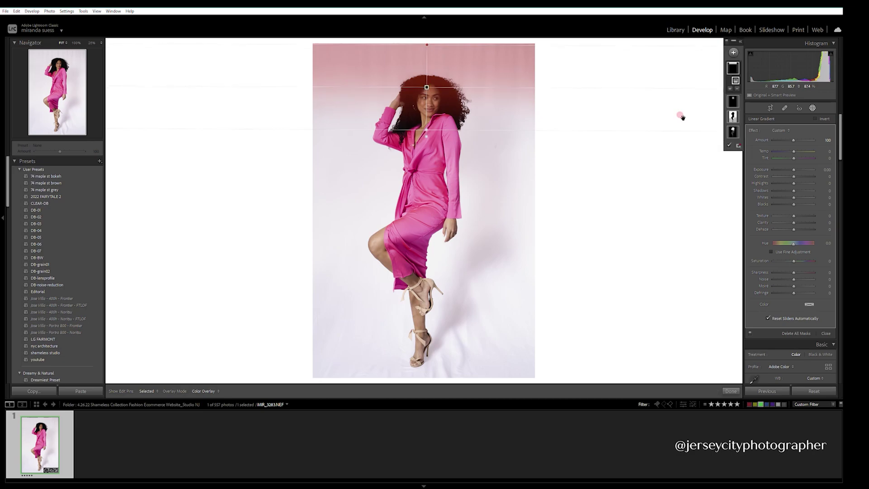
drag(794, 190, 802, 190)
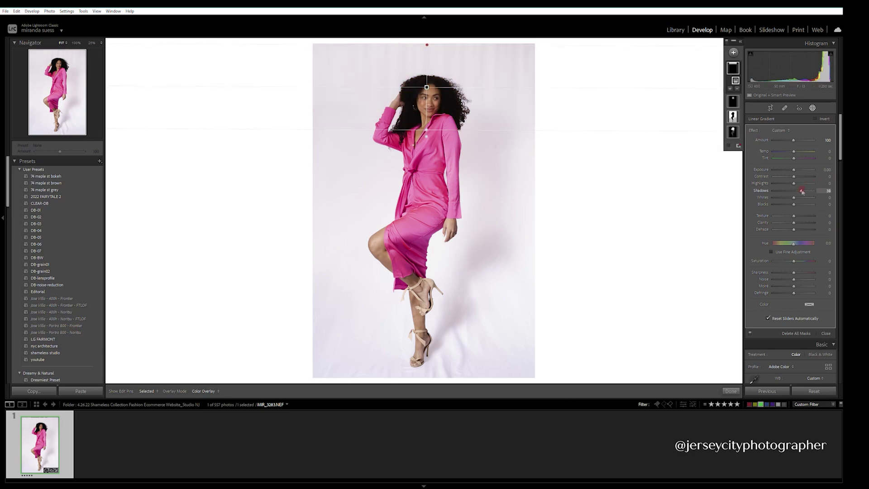
click(731, 391)
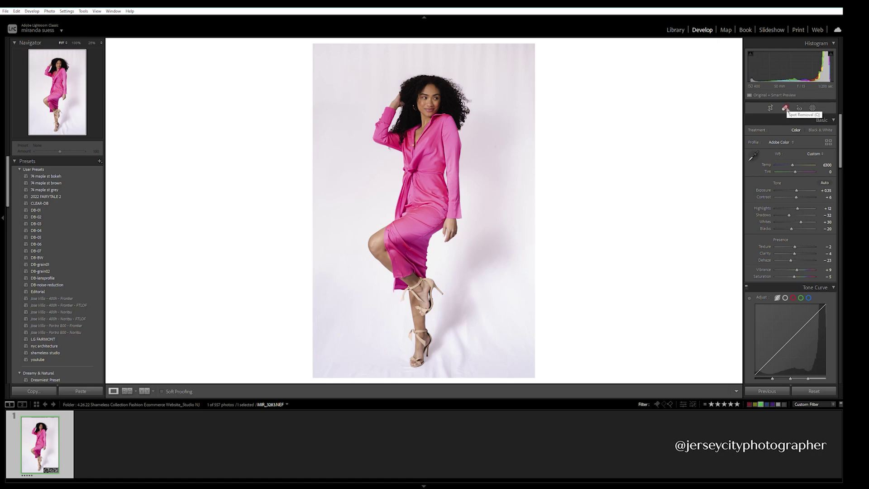
Heal the backdrop creases in the photo's lower-left area with the Spot Removal brush at size 80.
click(784, 108)
drag(788, 137, 805, 139)
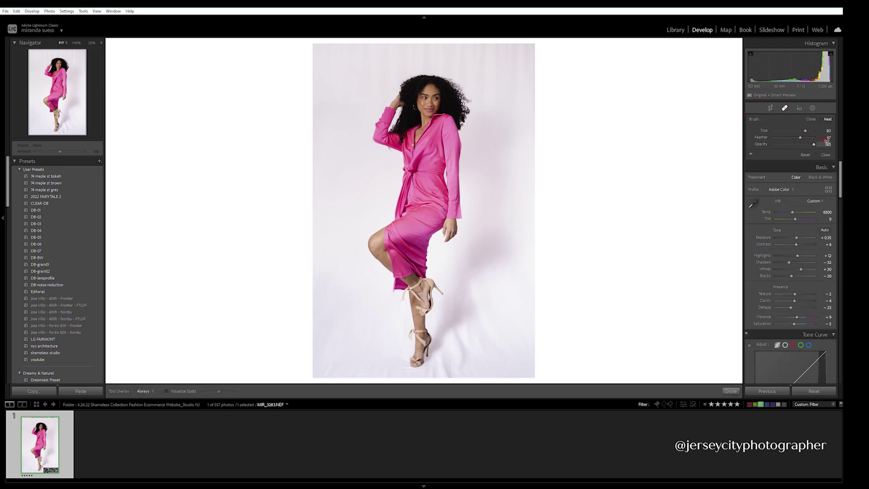
click(323, 369)
mouse_move(324, 369)
mouse_down()
mouse_move(342, 299)
mouse_move(347, 336)
mouse_up()
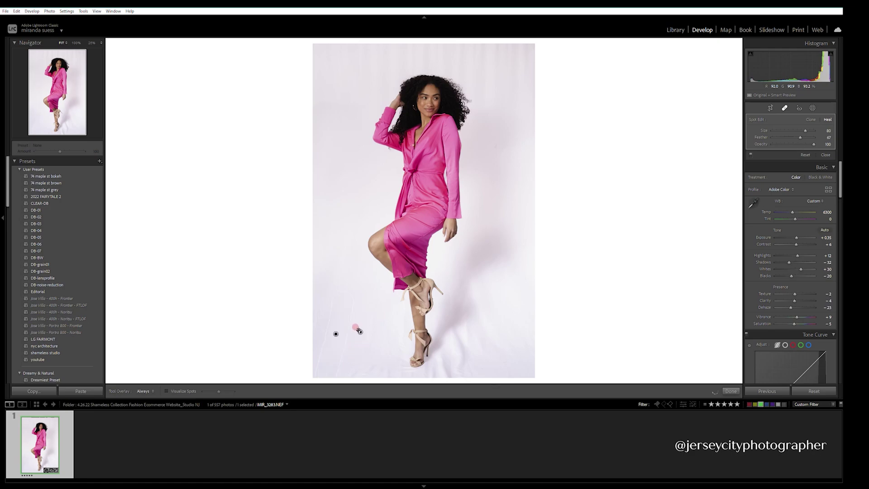
click(359, 322)
click(813, 120)
click(828, 120)
click(828, 120)
click(380, 340)
click(367, 336)
Heal the floor wrinkles beside and behind the lower shoe, reposition the sampled source areas, and finish spot removal.
drag(461, 371, 451, 328)
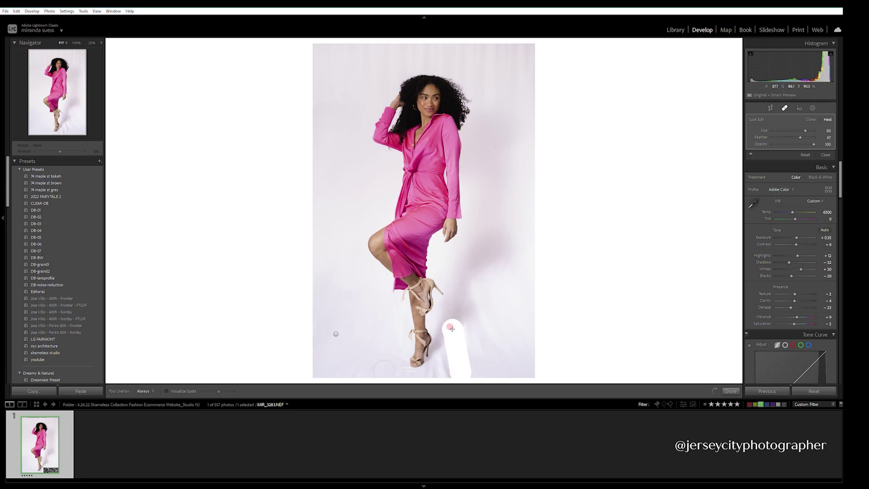
click(463, 349)
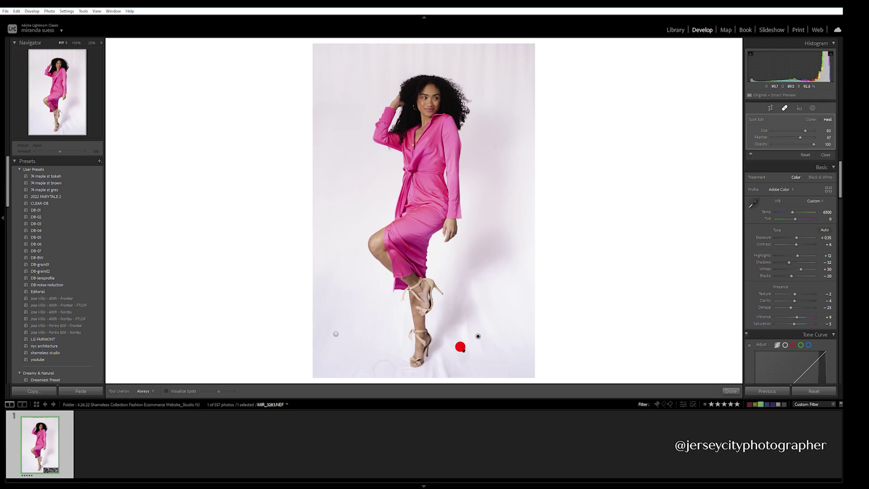
click(501, 320)
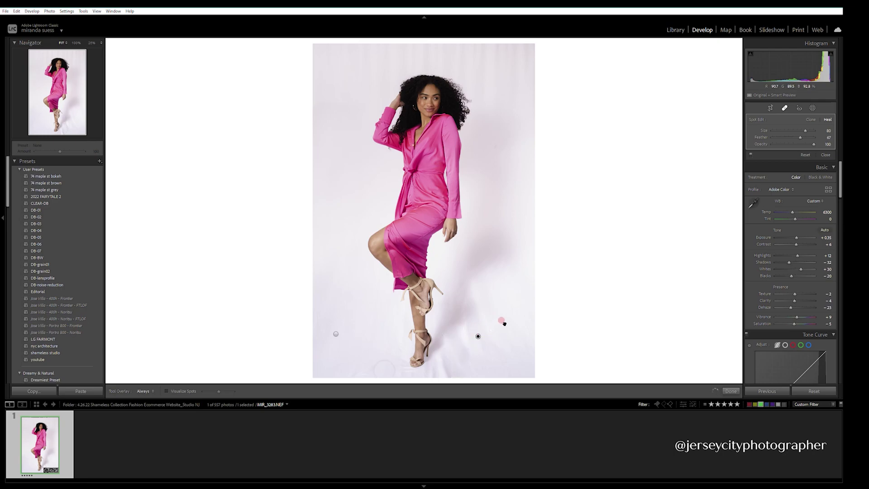
click(454, 352)
drag(478, 337, 497, 310)
mouse_move(438, 361)
mouse_down()
mouse_move(444, 376)
mouse_move(458, 368)
mouse_up()
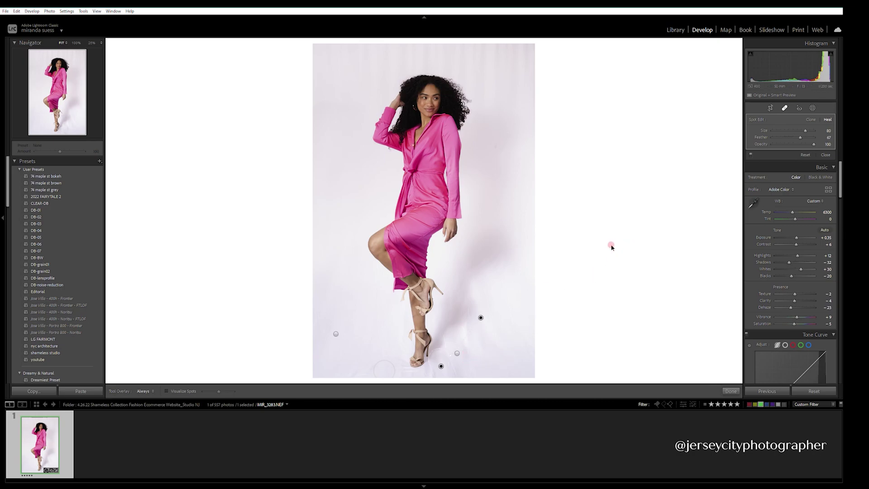
click(731, 390)
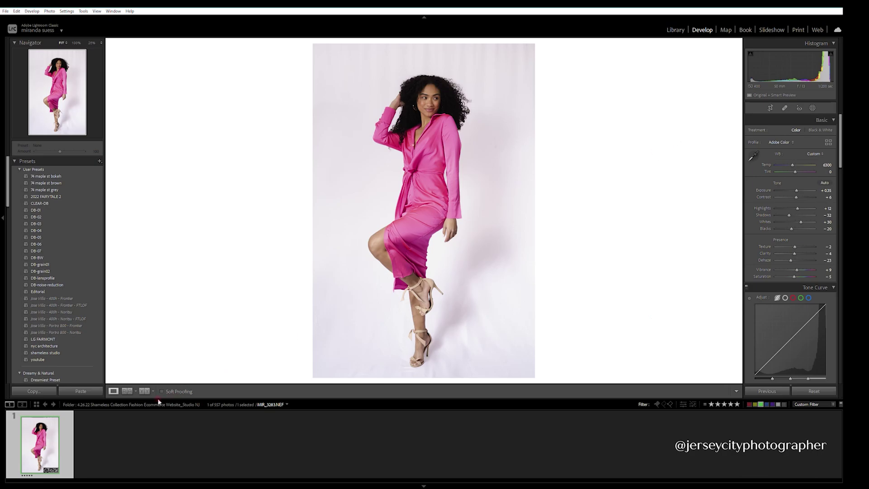
Compare the original and edited photo side by side in the Before & After view.
click(145, 392)
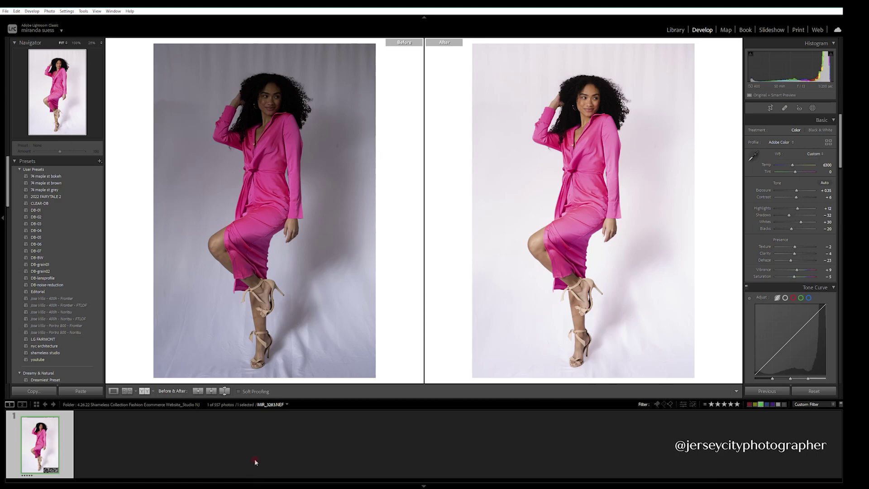